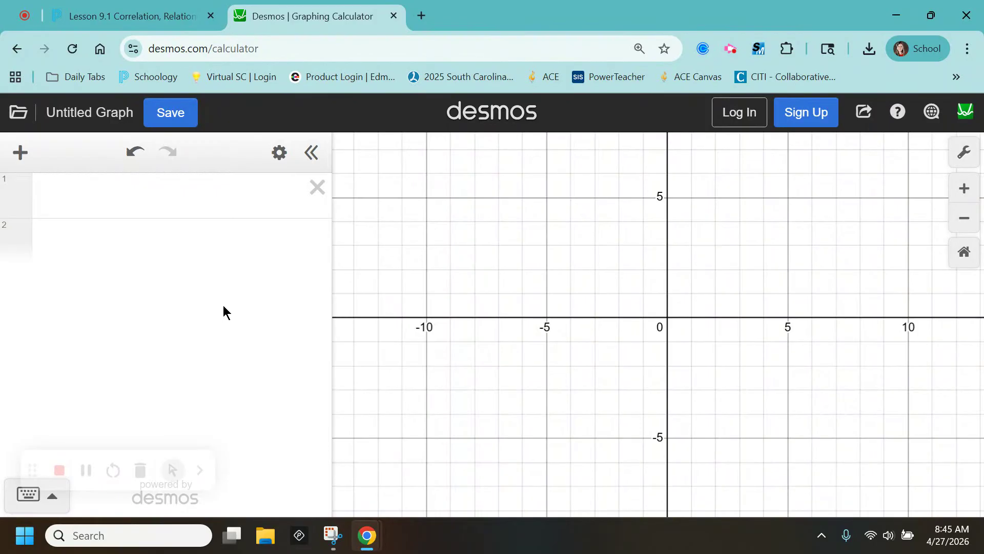
Insert a table and enter the first data point (5, 5.8) in the x₁ and y₁ columns
{"action": "left_click", "coordinate": [27, 163]}
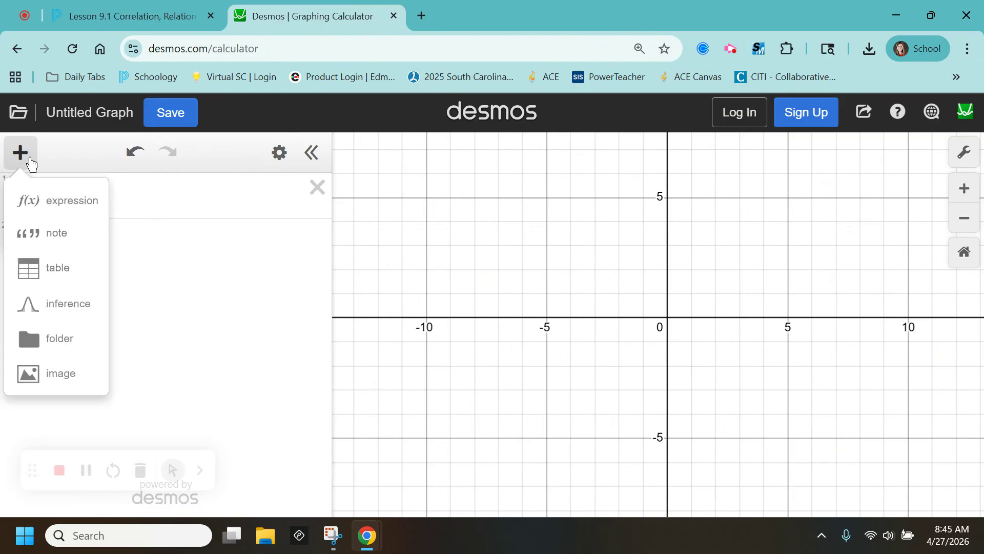
{"action": "left_click", "coordinate": [38, 266]}
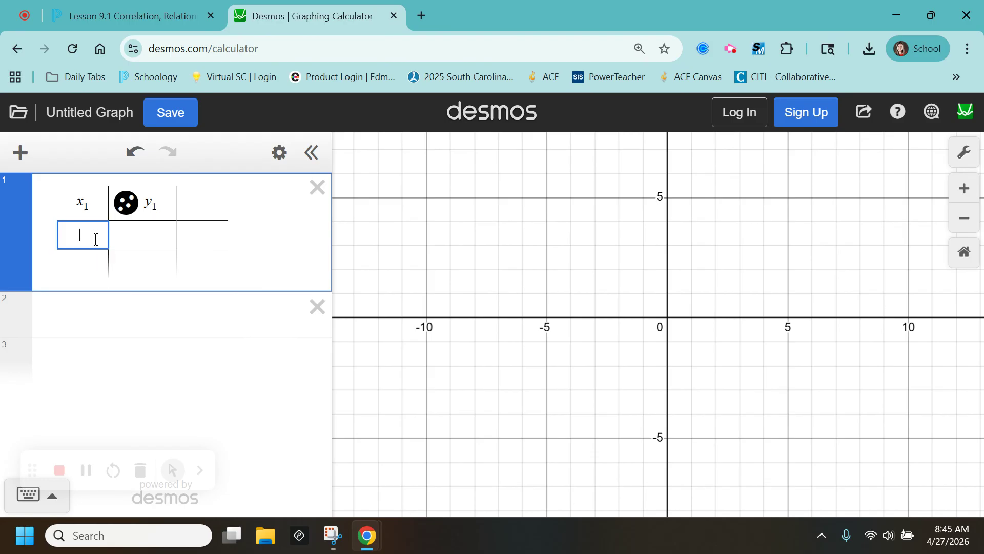
{"action": "type", "text": "5"}
{"action": "key", "text": "Tab"}
{"action": "type", "text": "5.8"}
{"action": "key", "text": "Return"}
{"action": "key", "text": "Left"}
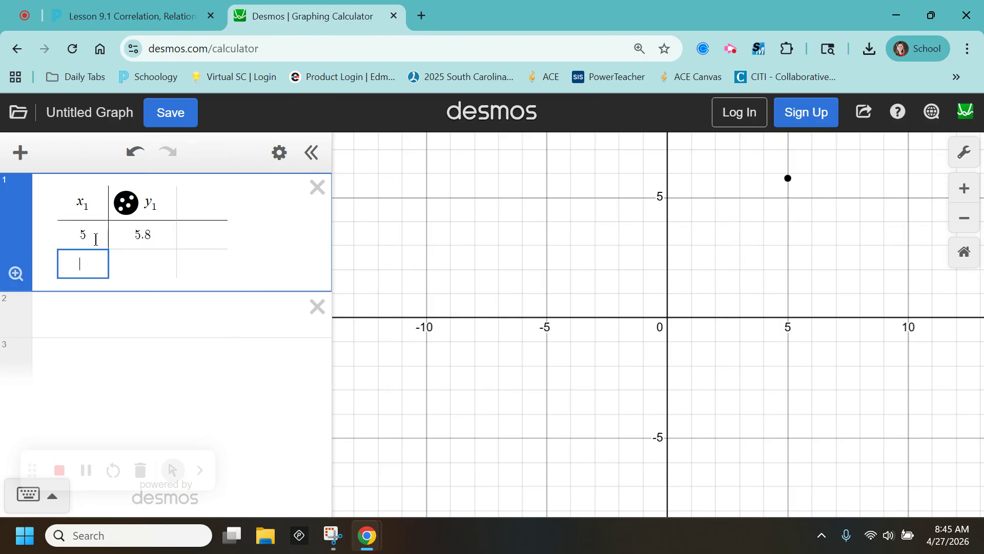
Add the data points (2, 8) and (6.5, 5) as the second and third rows of the table
{"action": "type", "text": "2"}
{"action": "key", "text": "Tab"}
{"action": "type", "text": "8"}
{"action": "key", "text": "Return"}
{"action": "key", "text": "Left"}
{"action": "type", "text": "6.5"}
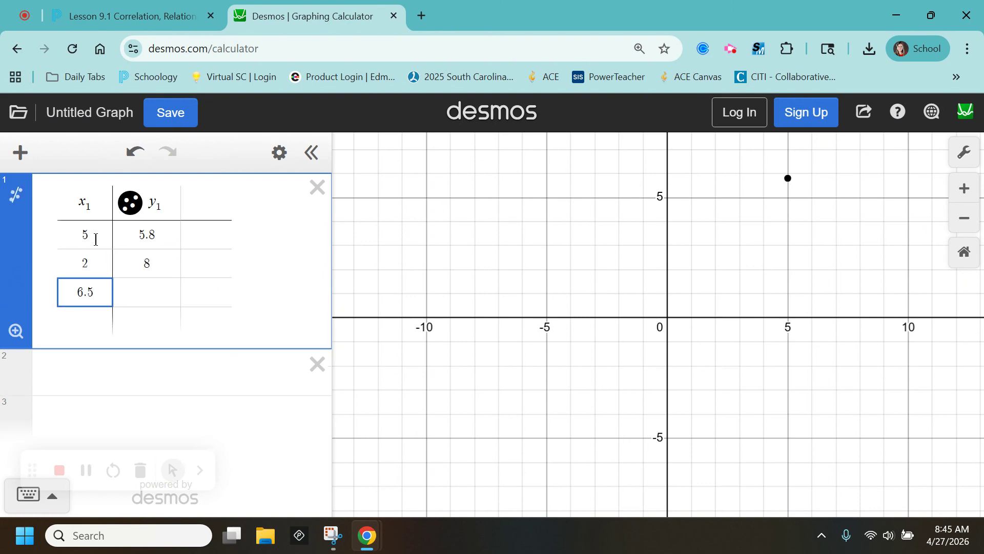
{"action": "key", "text": "Tab"}
{"action": "type", "text": "5"}
{"action": "key", "text": "Return"}
{"action": "key", "text": "Left"}
Add the data points (3, 7) and (7, 4.8) as the fourth and fifth rows of the table
{"action": "type", "text": "3"}
{"action": "key", "text": "Tab"}
{"action": "type", "text": "7"}
{"action": "key", "text": "Return"}
{"action": "key", "text": "Left"}
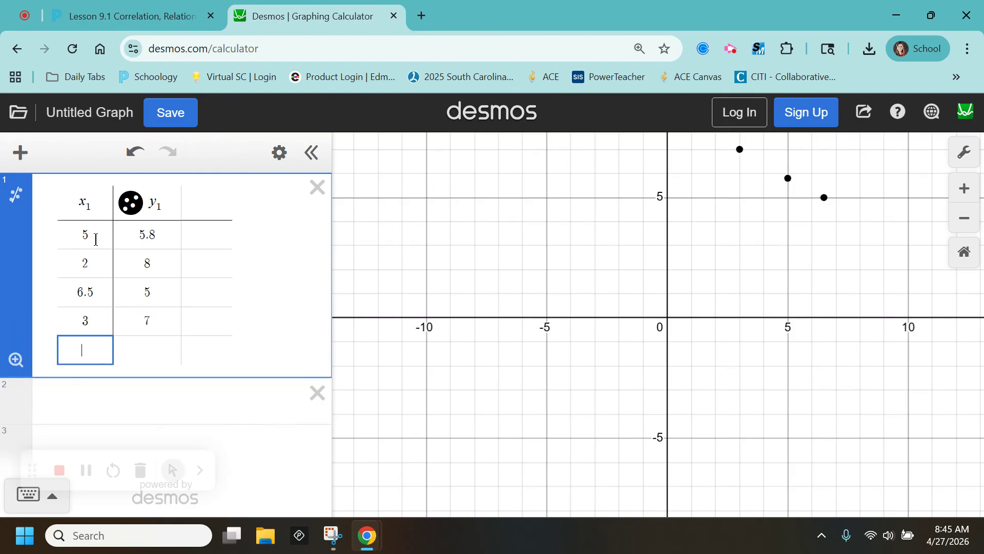
{"action": "type", "text": "7"}
{"action": "key", "text": "Tab"}
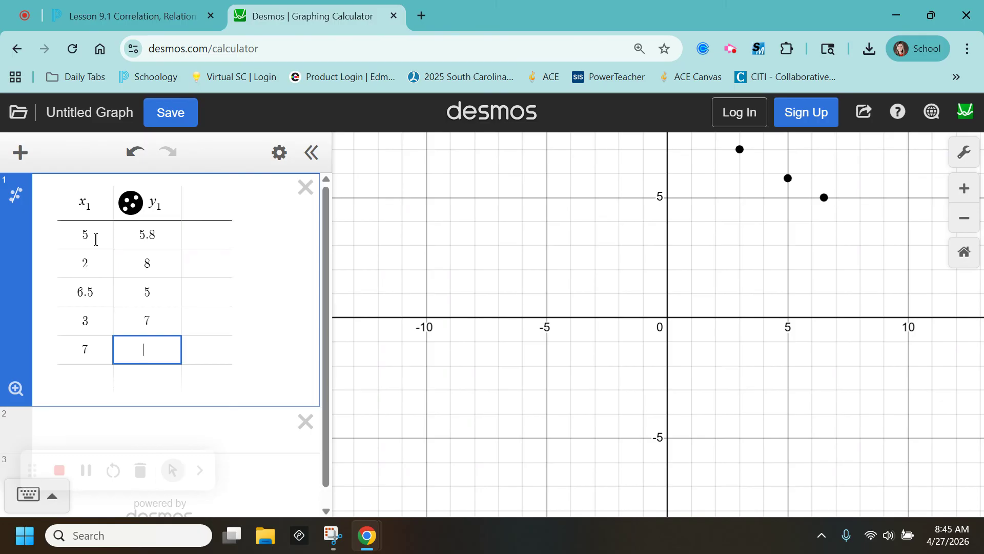
{"action": "type", "text": "4.8"}
{"action": "key", "text": "Return"}
{"action": "key", "text": "Left"}
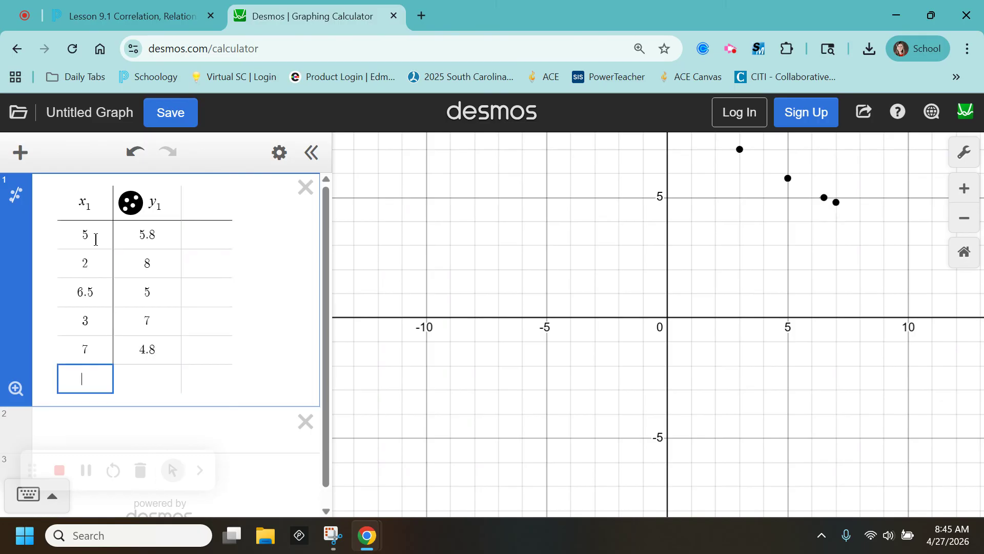
Add the data points (1, 8.5) and (4.5, 6) as the sixth and seventh rows of the table
{"action": "type", "text": "1"}
{"action": "key", "text": "Tab"}
{"action": "type", "text": "8.5"}
{"action": "key", "text": "Return"}
{"action": "key", "text": "Left"}
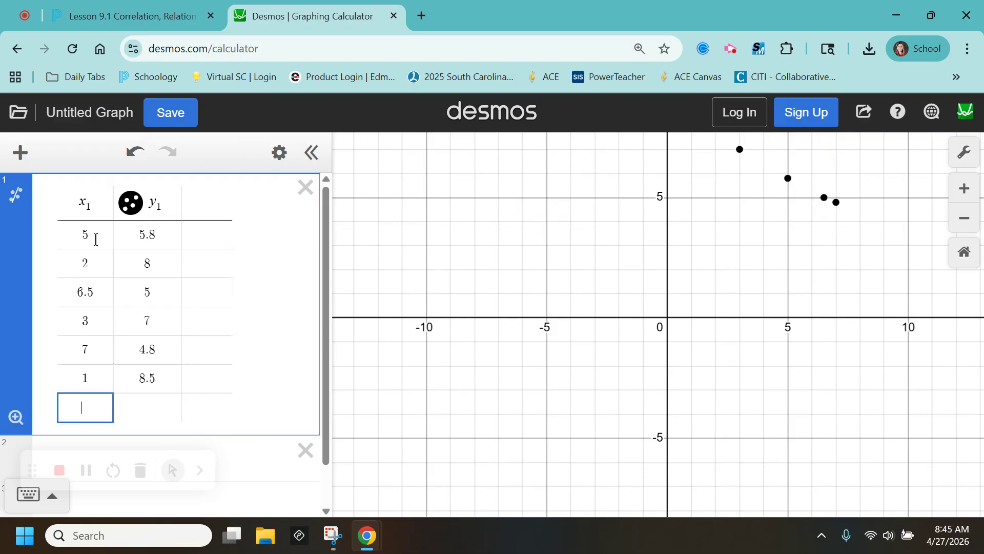
{"action": "type", "text": "4.5"}
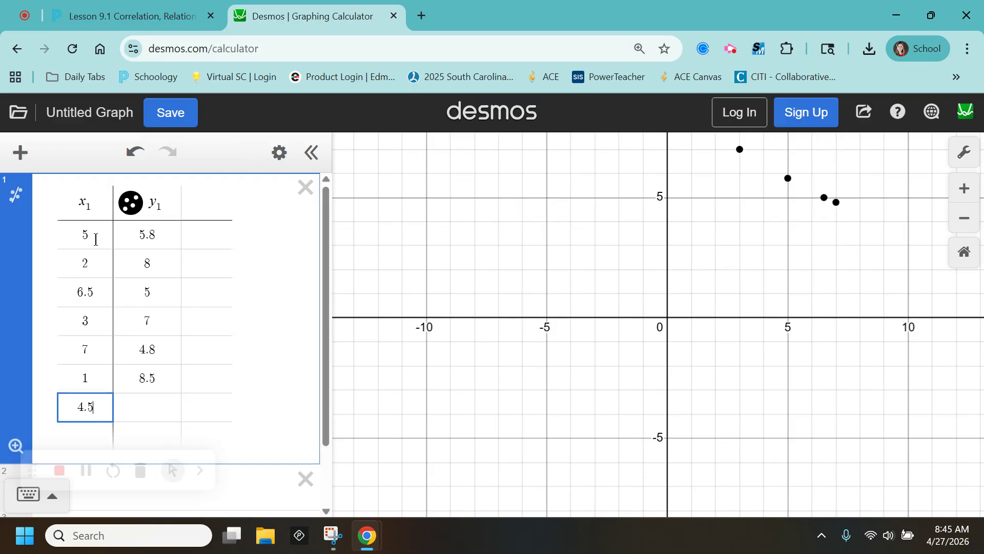
{"action": "key", "text": "Tab"}
{"action": "type", "text": "6"}
{"action": "key", "text": "Return"}
{"action": "key", "text": "Left"}
Add the data points (2.5, 7.5) and (6, 5.5) as the eighth and ninth rows of the table
{"action": "type", "text": "2.5"}
{"action": "key", "text": "Tab"}
{"action": "type", "text": "7.5"}
{"action": "key", "text": "Return"}
{"action": "key", "text": "Left"}
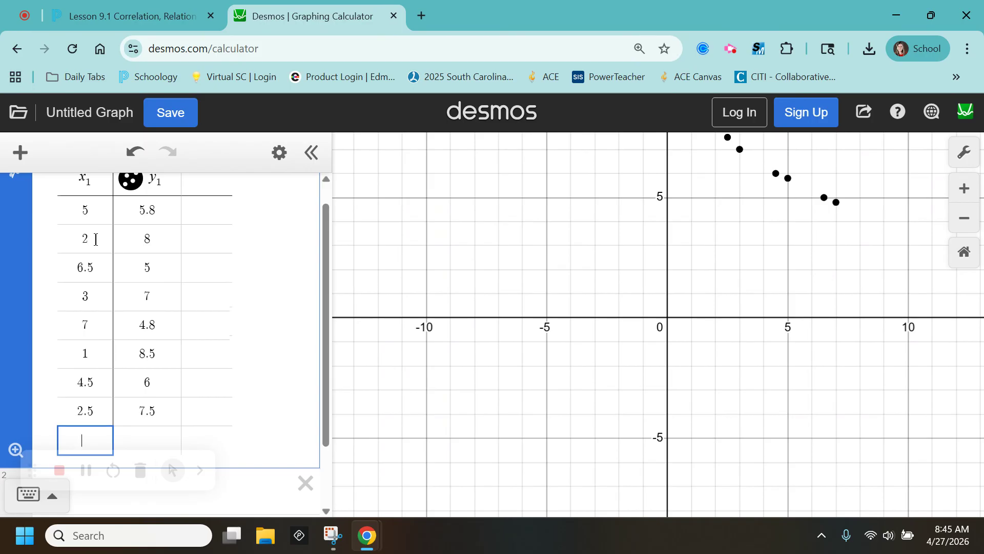
{"action": "type", "text": "8"}
{"action": "key", "text": "BackSpace"}
{"action": "type", "text": "6"}
{"action": "key", "text": "Right"}
{"action": "type", "text": "5.5"}
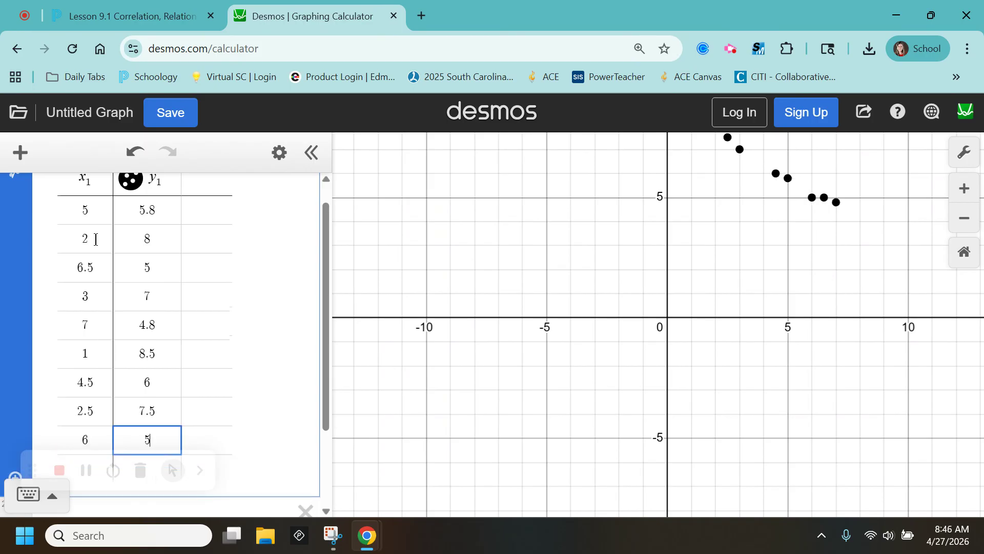
{"action": "key", "text": "Return"}
{"action": "key", "text": "Left"}
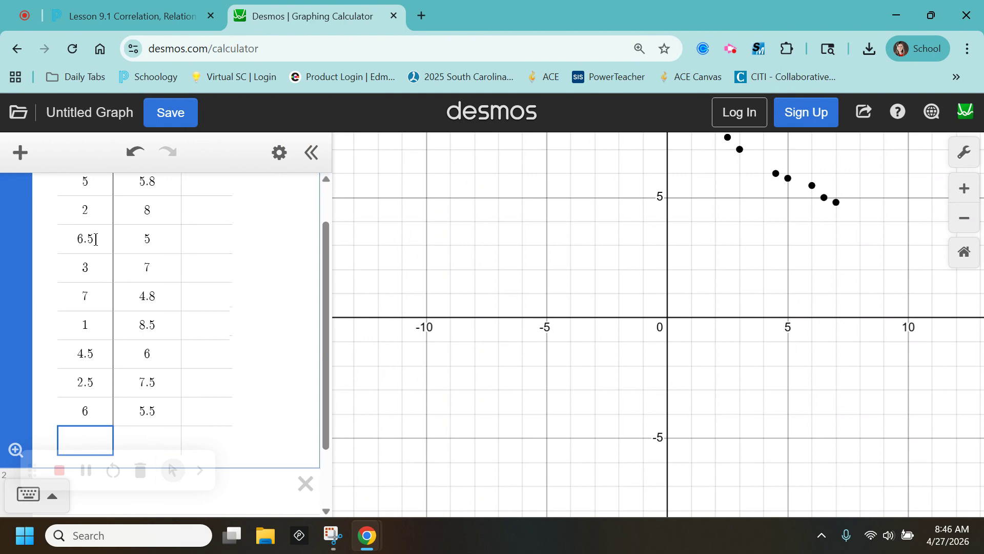
Add the last data point (4, 6.5) to the table and zoom the graph to fit all the data
{"action": "type", "text": "4"}
{"action": "key", "text": "Right"}
{"action": "type", "text": "6.5"}
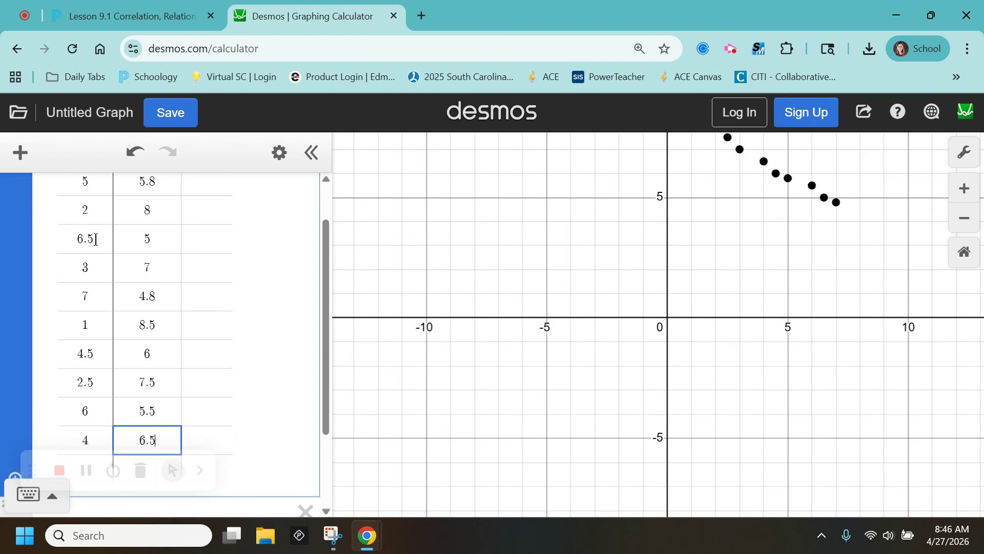
{"action": "scroll", "coordinate": [161, 332], "scroll_direction": "down", "scroll_amount": 2}
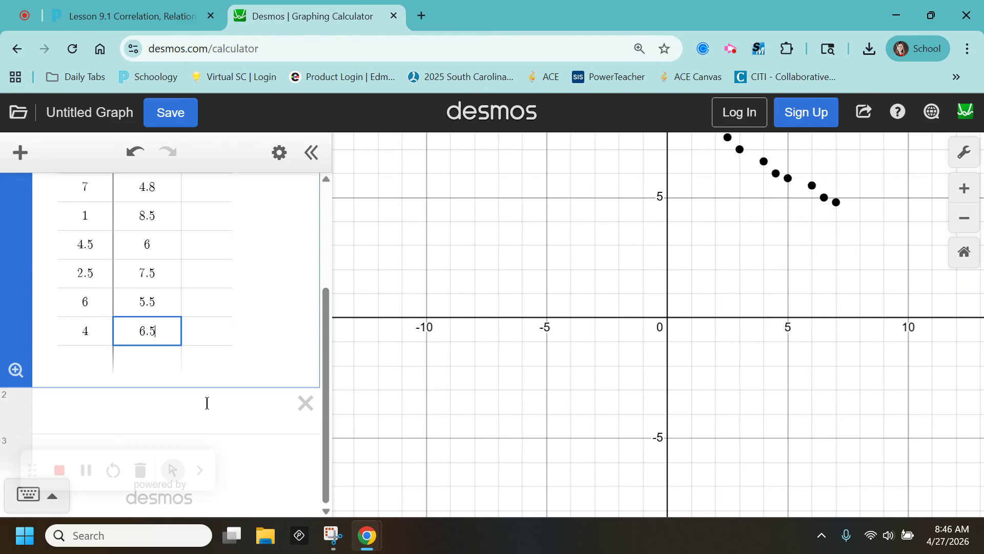
{"action": "left_click", "coordinate": [16, 371]}
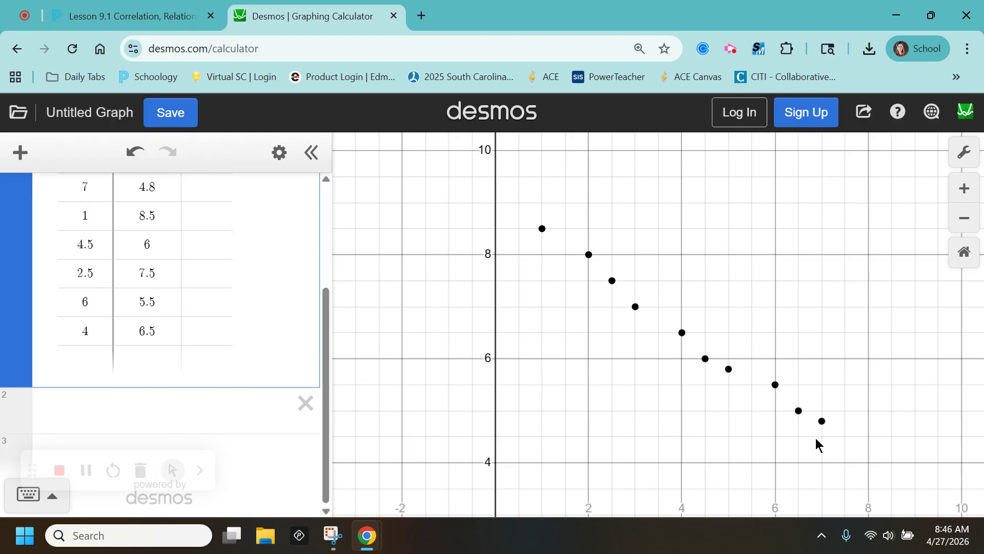
Enter the linear regression y₁ ~ mx₁ + b below the table and highlight its m and b parameter values
{"action": "left_click", "coordinate": [169, 418]}
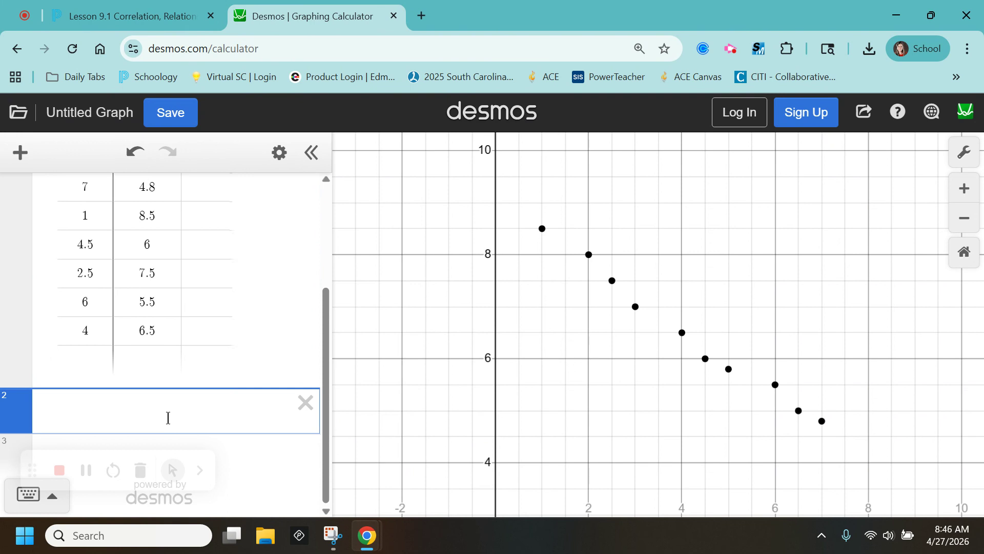
{"action": "type", "text": "y1~"}
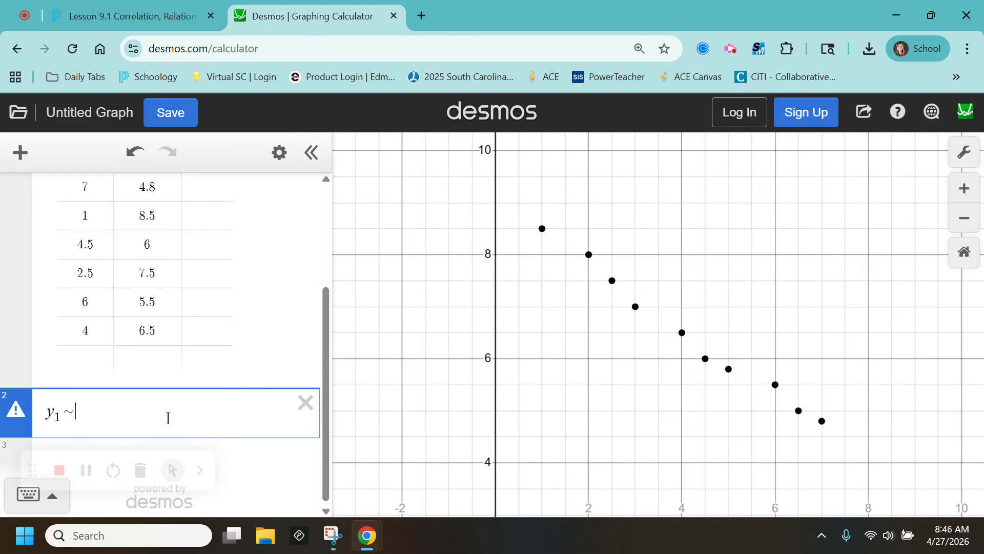
{"action": "type", "text": "mx1 + b"}
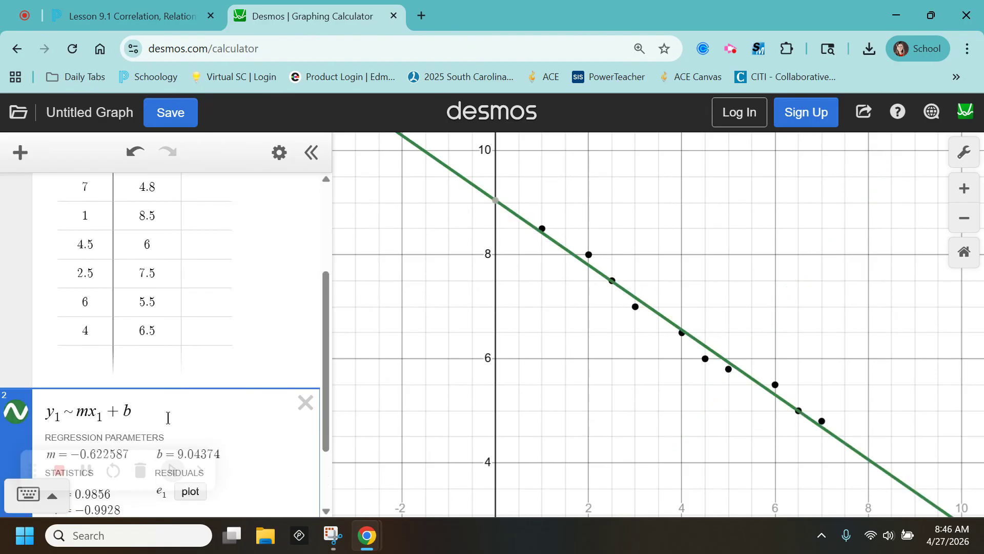
{"action": "scroll", "coordinate": [168, 418], "scroll_direction": "down", "scroll_amount": 1}
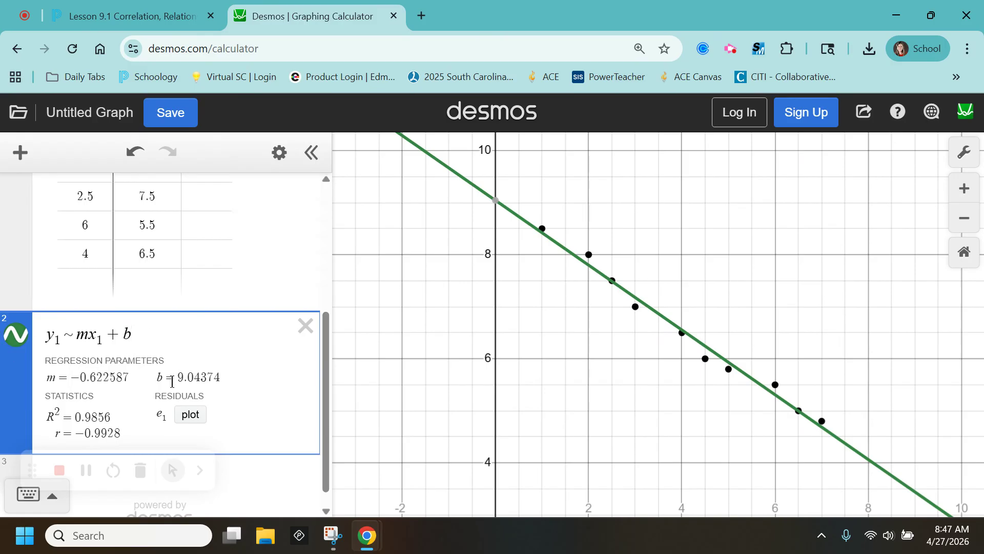
{"action": "left_click_drag", "start_coordinate": [132, 380], "coordinate": [73, 383]}
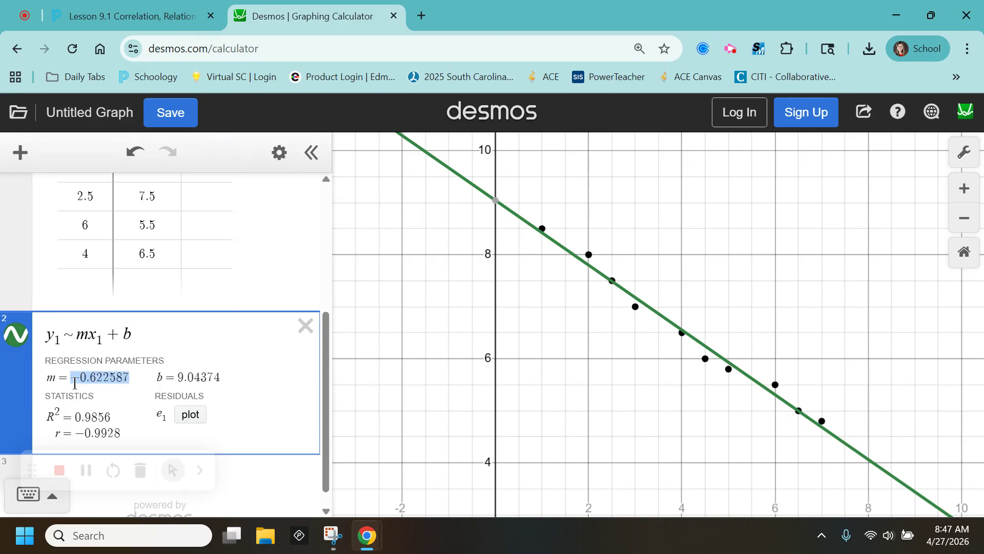
{"action": "left_click_drag", "start_coordinate": [223, 378], "coordinate": [177, 380]}
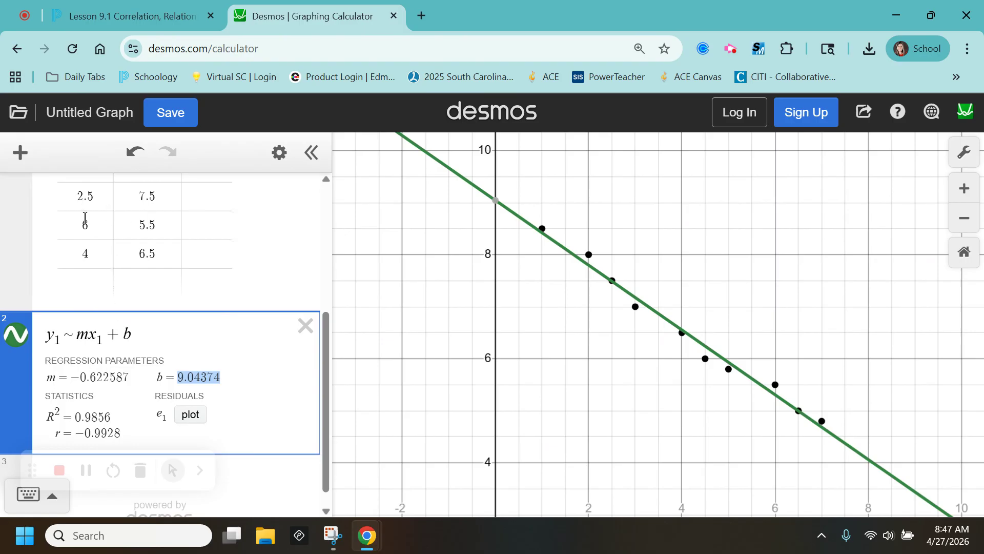
Begin a new equation below the regression as y = −0.622587x, copying the slope from the regression's m value
{"action": "scroll", "coordinate": [113, 250], "scroll_direction": "down", "scroll_amount": 1}
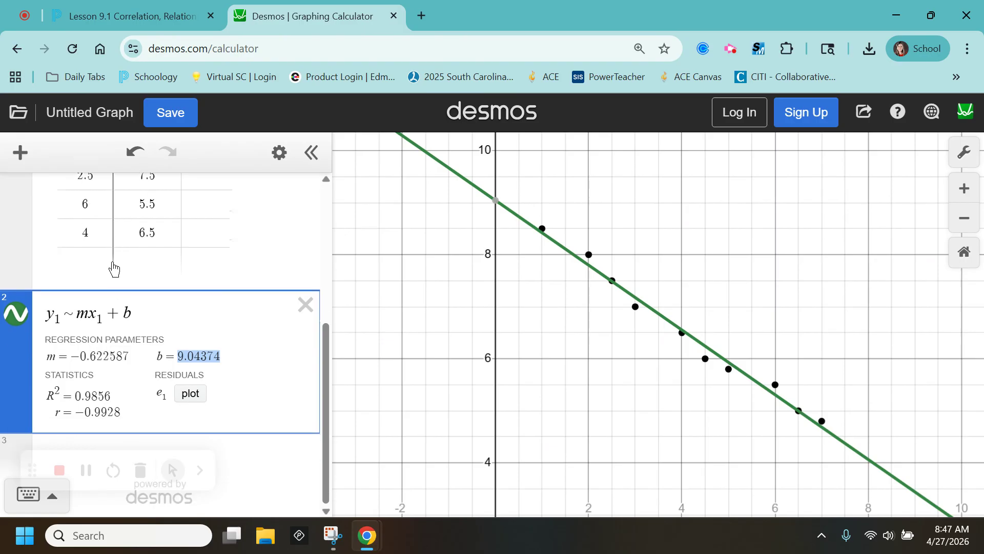
{"action": "left_click", "coordinate": [113, 444]}
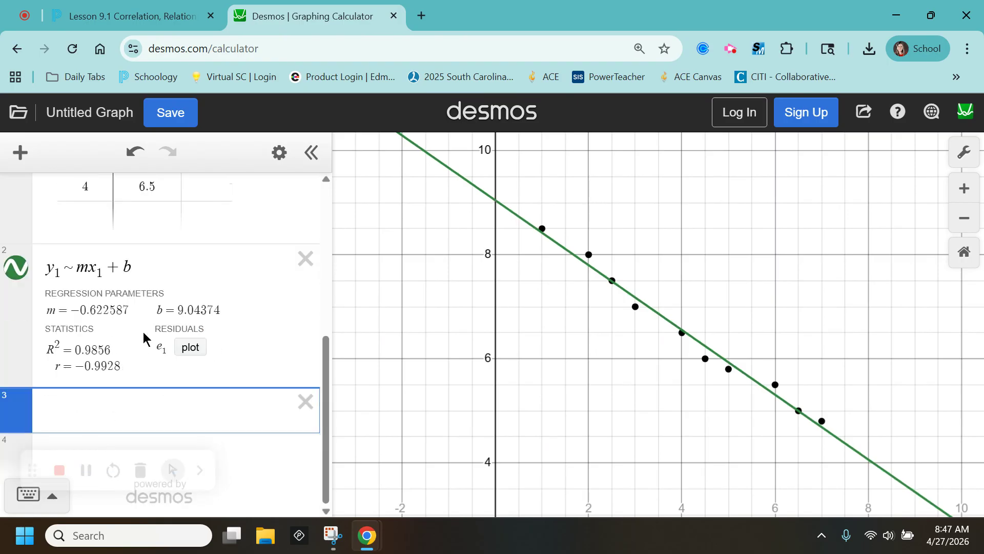
{"action": "type", "text": "y ="}
{"action": "left_click_drag", "start_coordinate": [130, 310], "coordinate": [72, 312]}
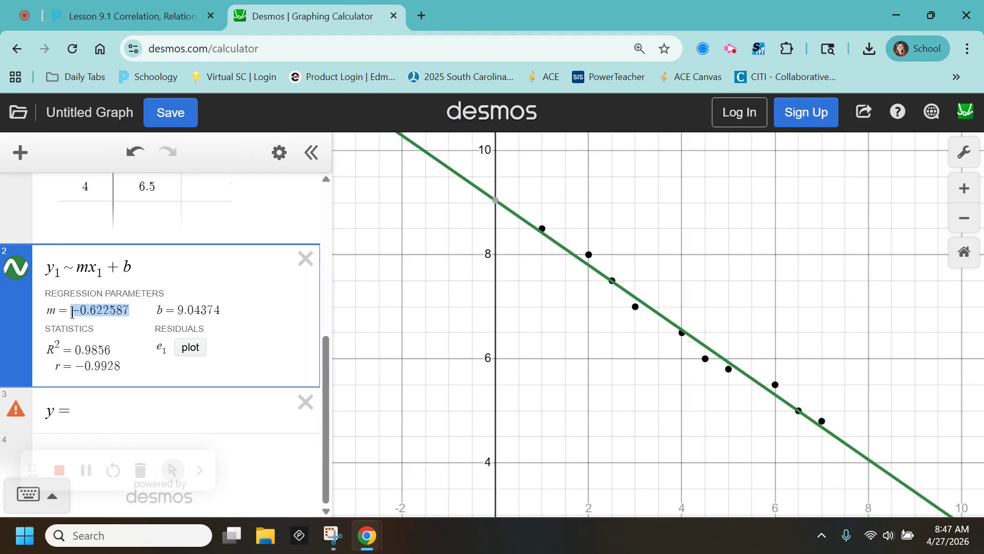
{"action": "key", "text": "ctrl+c"}
{"action": "left_click", "coordinate": [87, 407]}
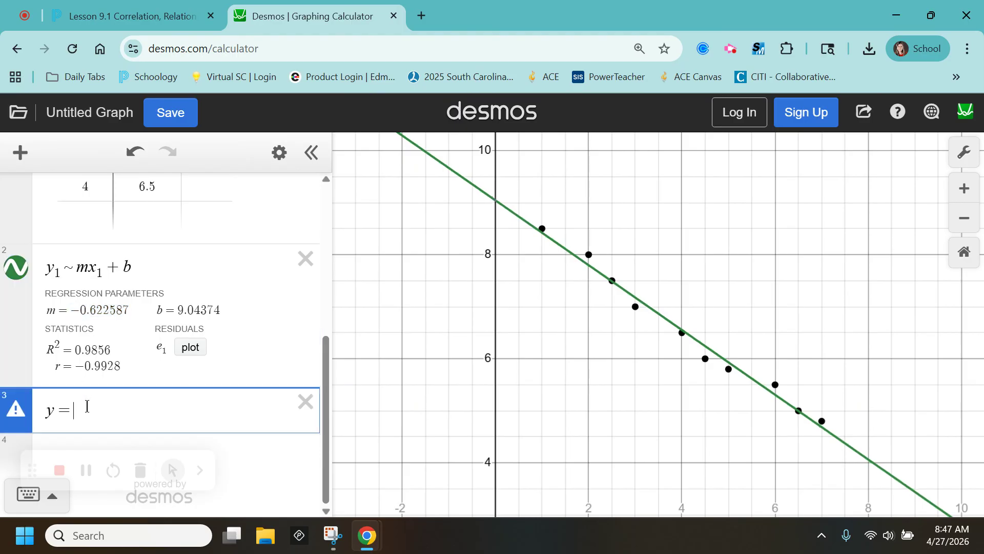
{"action": "key", "text": "ctrl+v"}
{"action": "type", "text": "x "}
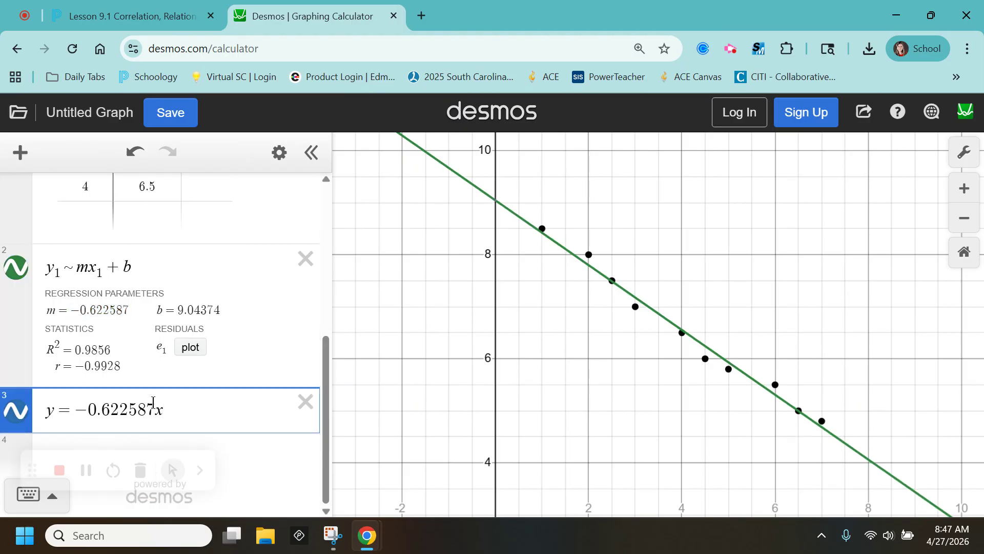
Complete the line equation by adding + 9.04374, copied from the regression's b value
{"action": "type", "text": "+"}
{"action": "left_click_drag", "start_coordinate": [237, 311], "coordinate": [179, 312]}
{"action": "key", "text": "ctrl+c"}
{"action": "left_click", "coordinate": [198, 409]}
{"action": "key", "text": "ctrl+v"}
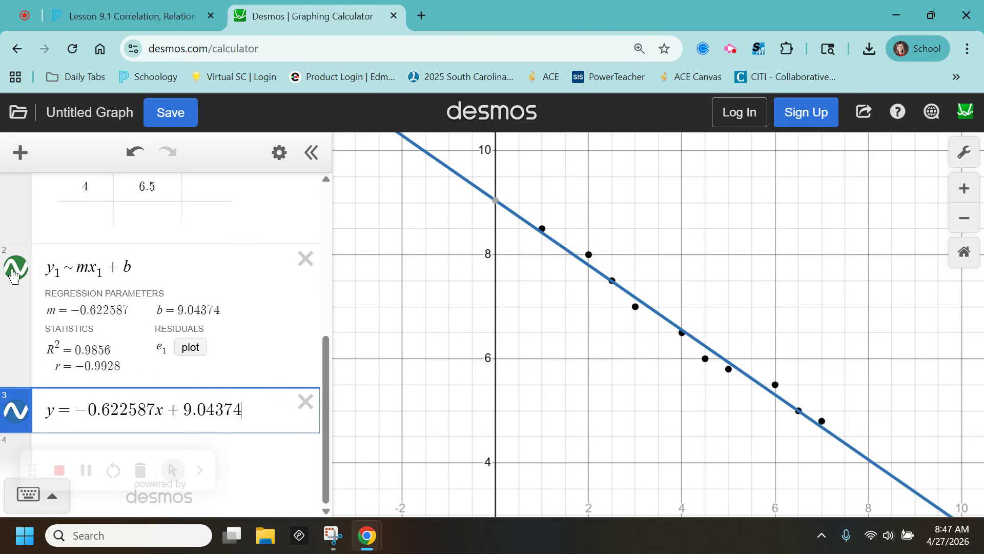
Compare the regression line with the line from the written equation, and highlight the regression's r statistic
{"action": "left_click", "coordinate": [593, 262]}
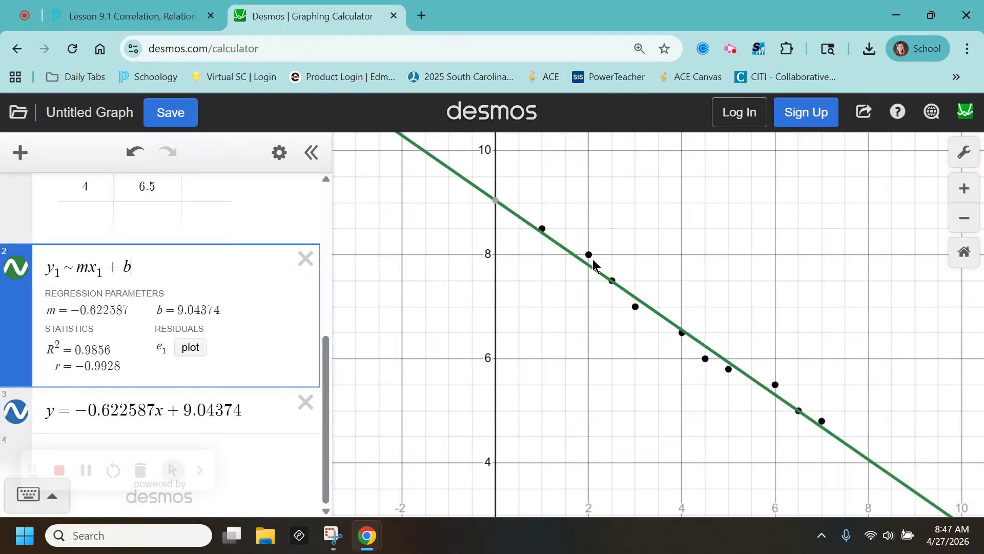
{"action": "left_click", "coordinate": [260, 410]}
{"action": "left_click", "coordinate": [251, 274]}
{"action": "left_click_drag", "start_coordinate": [261, 410], "coordinate": [42, 410]}
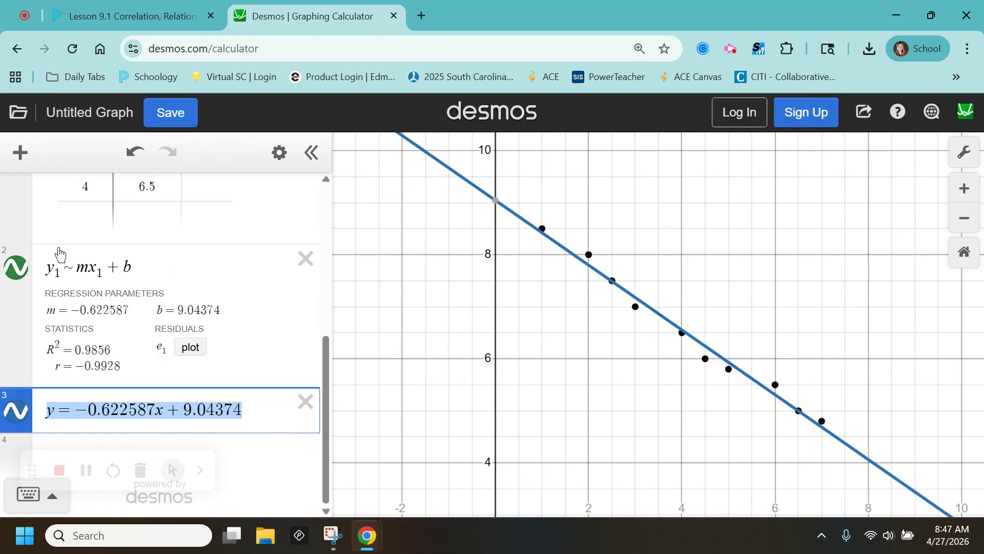
{"action": "left_click", "coordinate": [125, 373]}
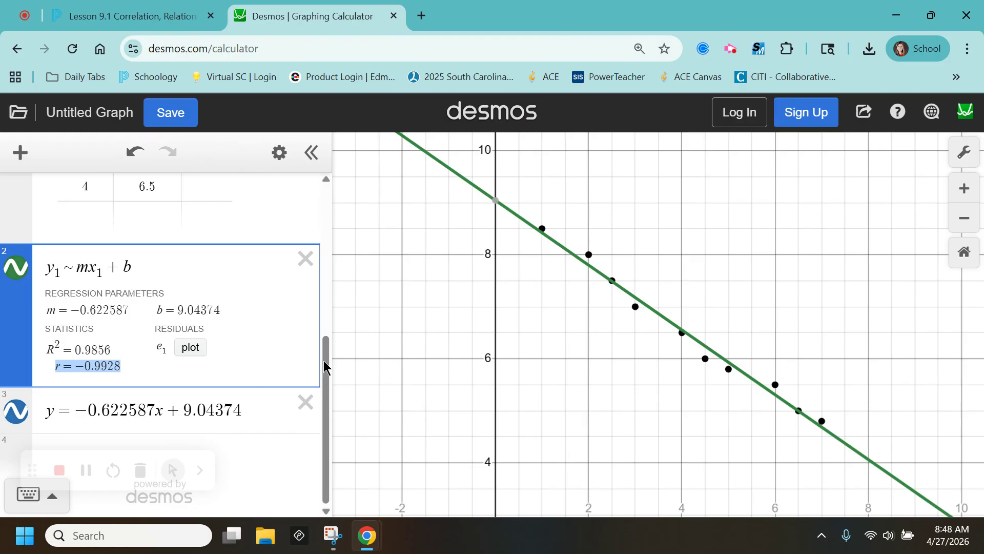
Add the correlation expression corr(x₁,y₁) in a new row, inserting corr from the statistics functions
{"action": "left_click", "coordinate": [246, 448]}
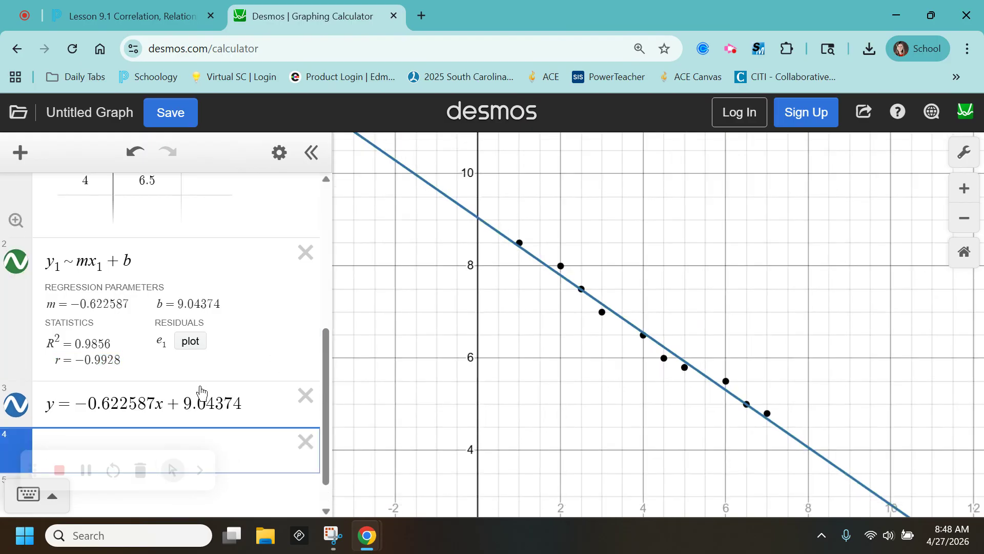
{"action": "left_click", "coordinate": [34, 509]}
{"action": "left_click", "coordinate": [764, 404]}
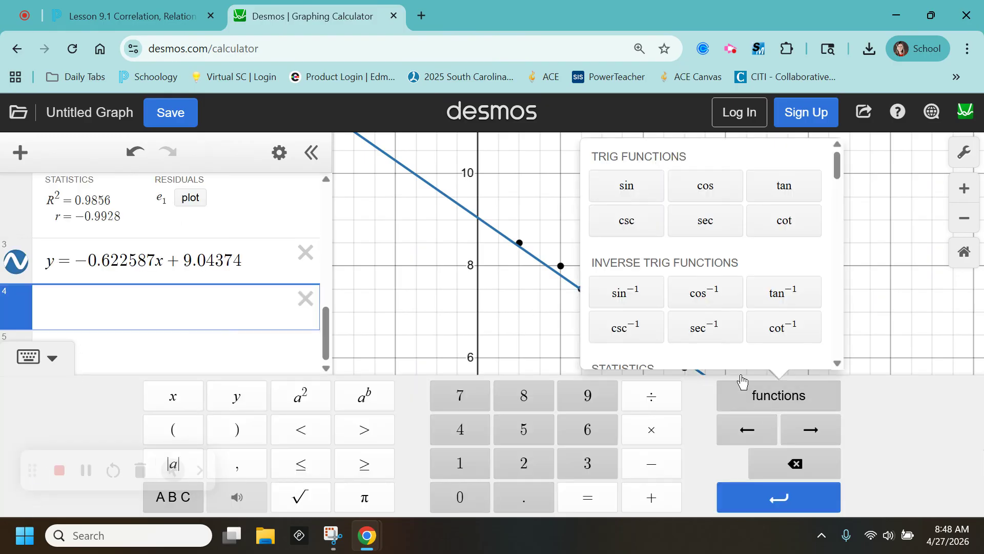
{"action": "scroll", "coordinate": [723, 330], "scroll_direction": "down", "scroll_amount": 2}
{"action": "scroll", "coordinate": [764, 336], "scroll_direction": "down", "scroll_amount": 2}
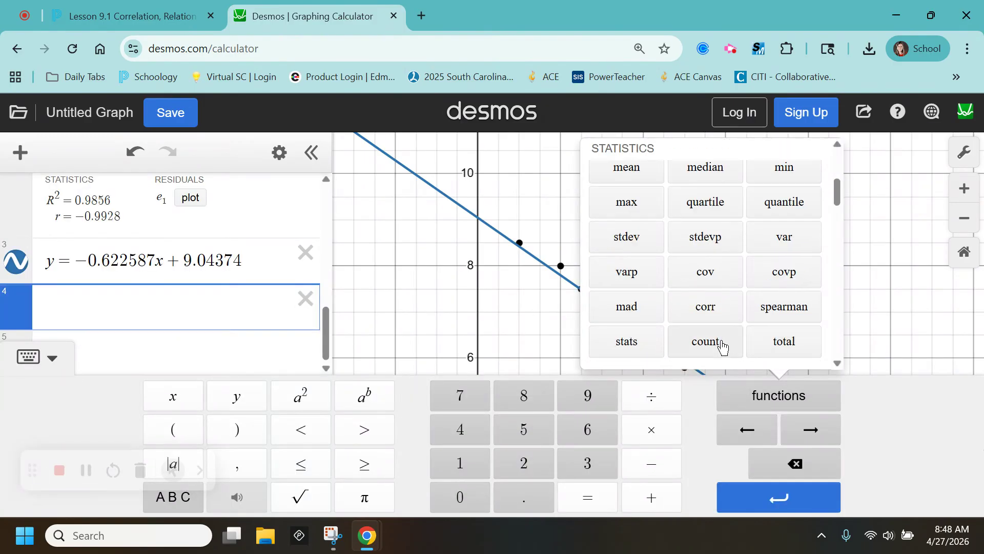
{"action": "left_click", "coordinate": [714, 324]}
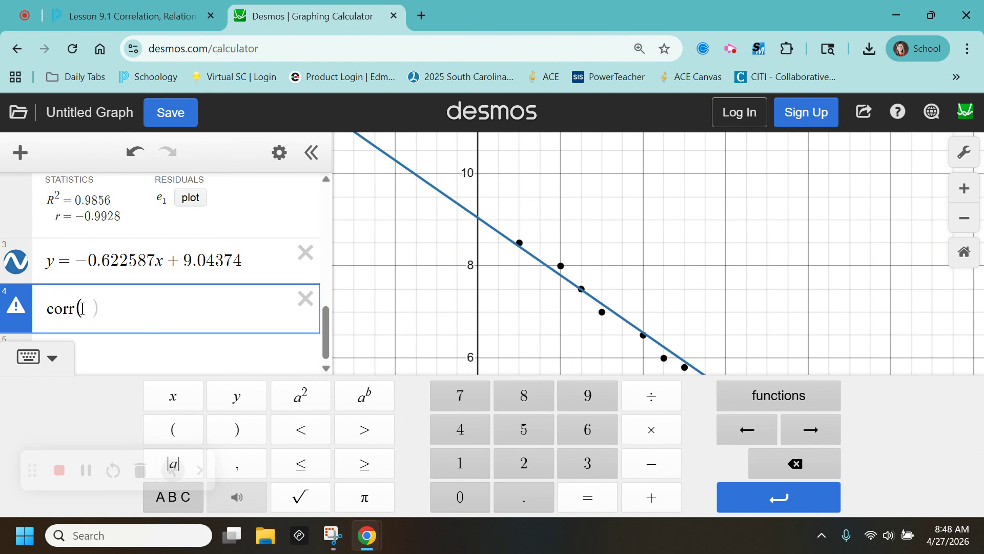
{"action": "type", "text": "x1,y1"}
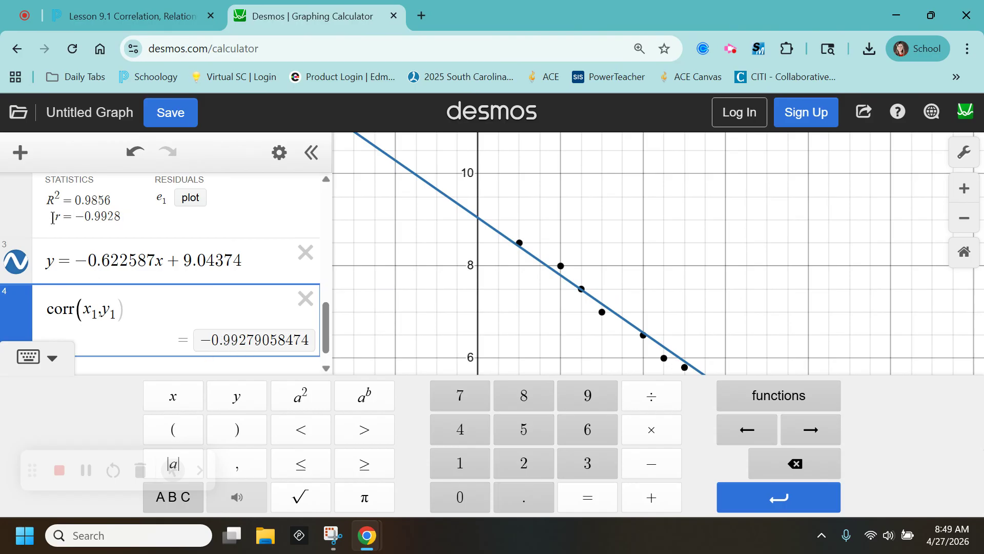
{"action": "scroll", "coordinate": [86, 243], "scroll_direction": "up", "scroll_amount": 2}
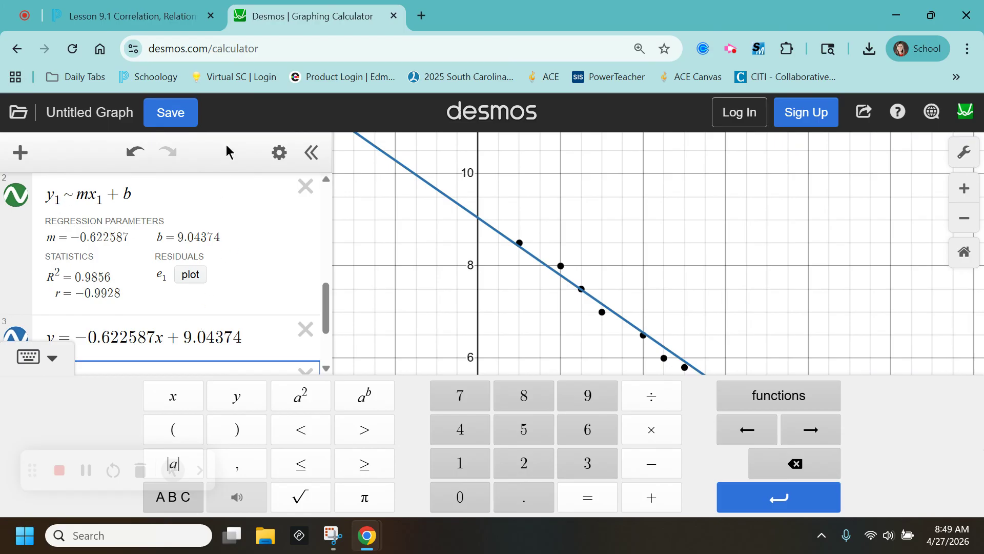
{"action": "left_click", "coordinate": [729, 50]}
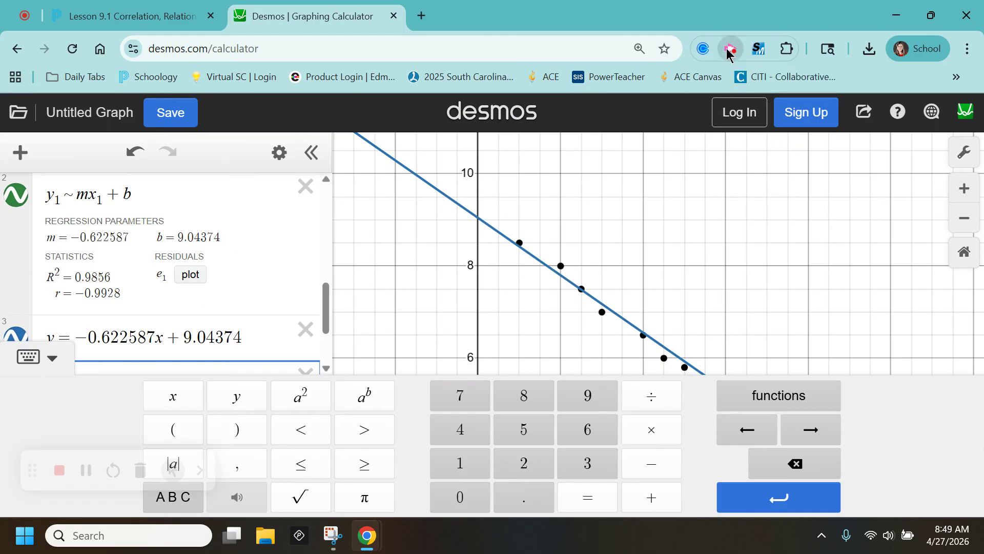